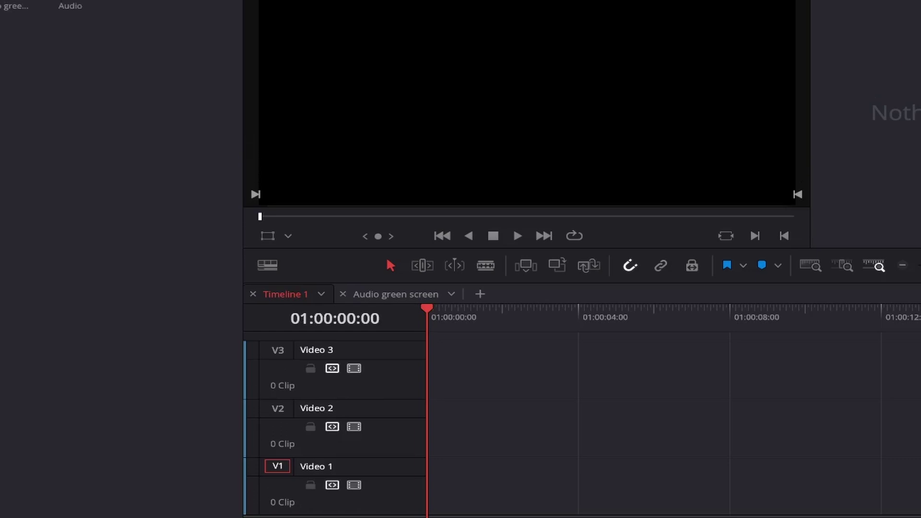
- Import 'Untitled design (11).png' and place it on track V2 at the timeline start
{"action": "key", "text": "super+i"}
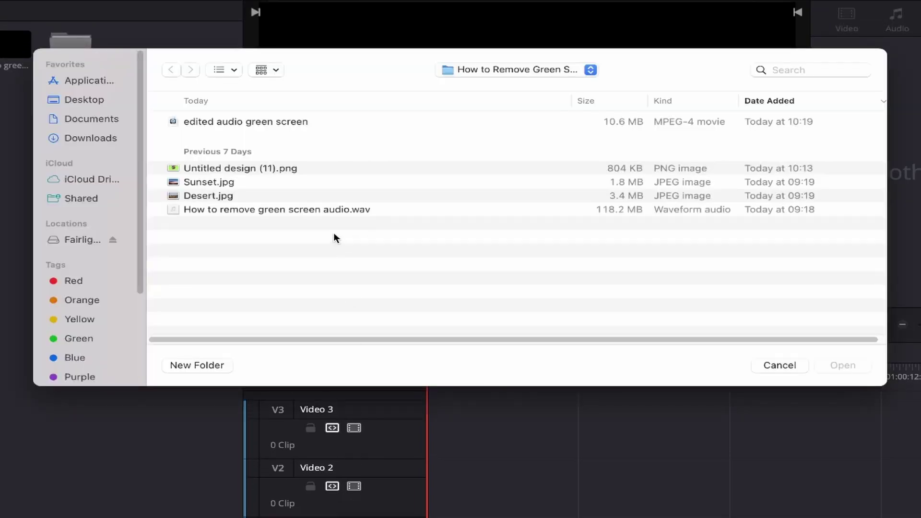
{"action": "left_click", "coordinate": [284, 167]}
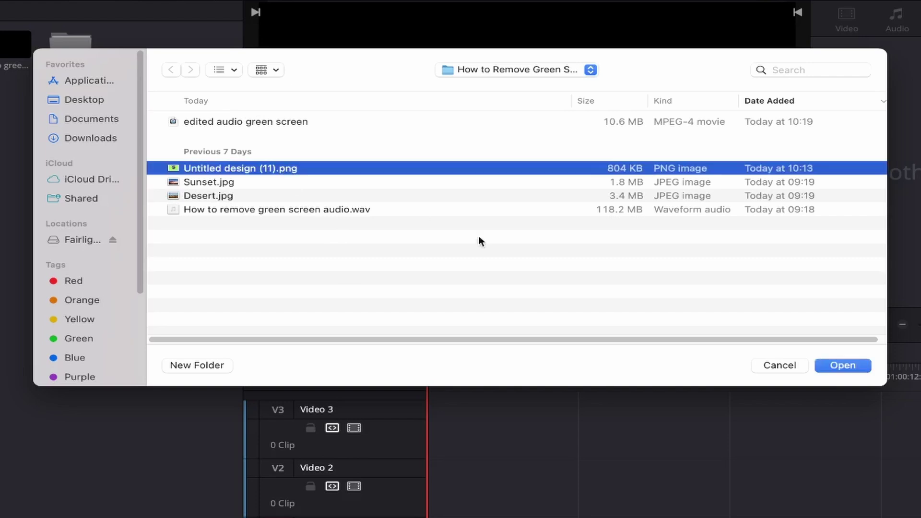
{"action": "left_click", "coordinate": [821, 365]}
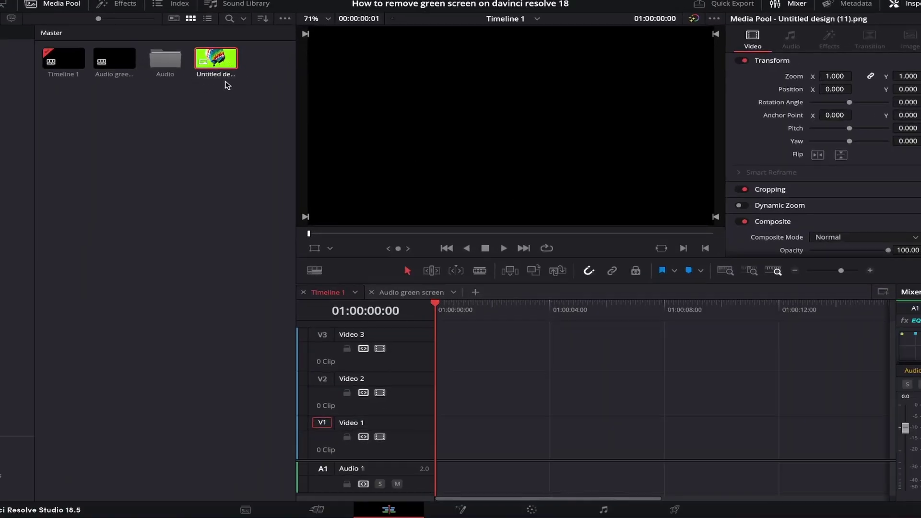
{"action": "left_click_drag", "start_coordinate": [216, 63], "coordinate": [425, 386]}
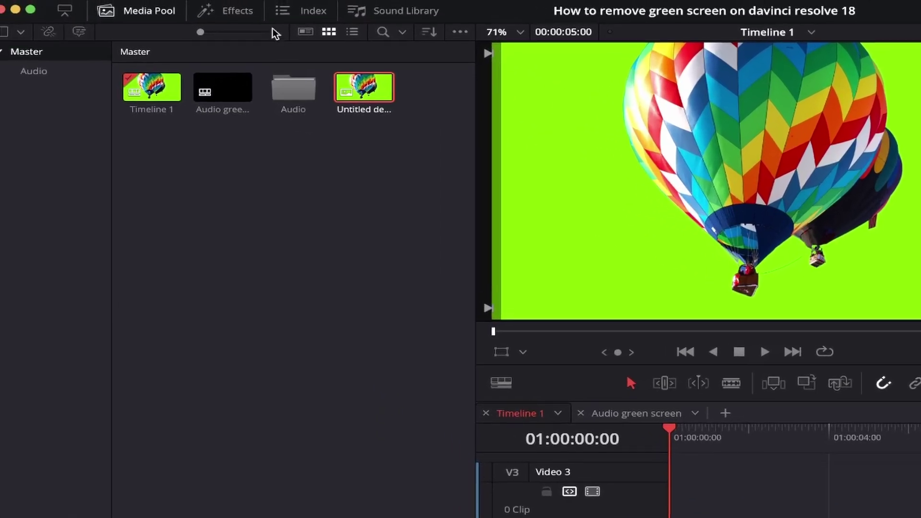
- Search Open FX for '3d' and drop 3D Keyer onto the balloon clip on V2
{"action": "left_click", "coordinate": [125, 6]}
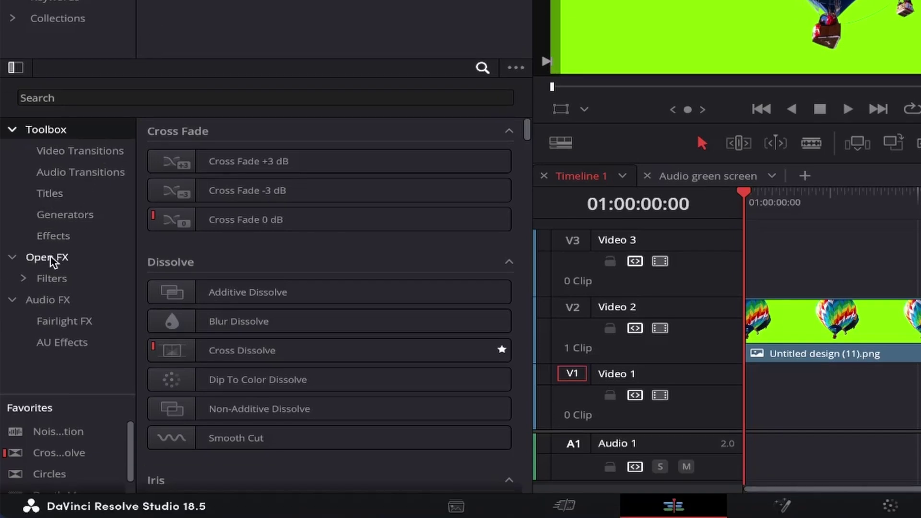
{"action": "left_click", "coordinate": [52, 259]}
{"action": "left_click", "coordinate": [83, 97]}
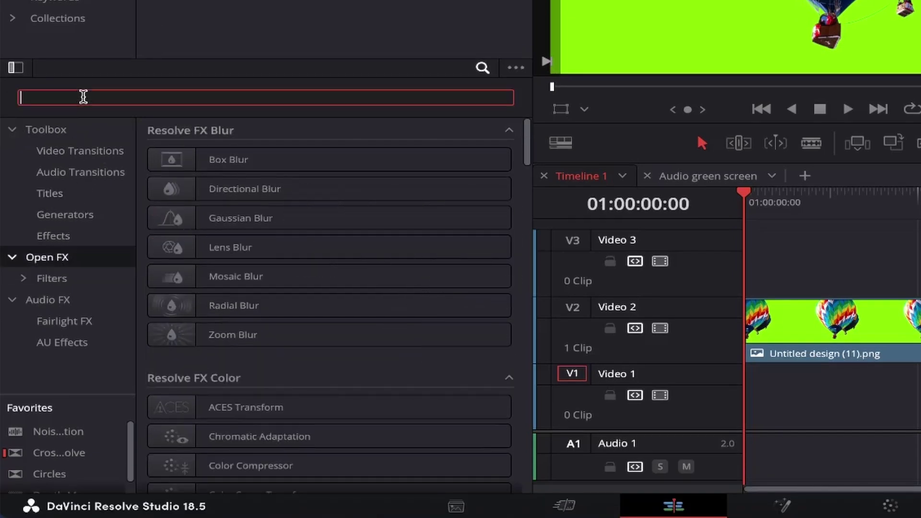
{"action": "type", "text": "3"}
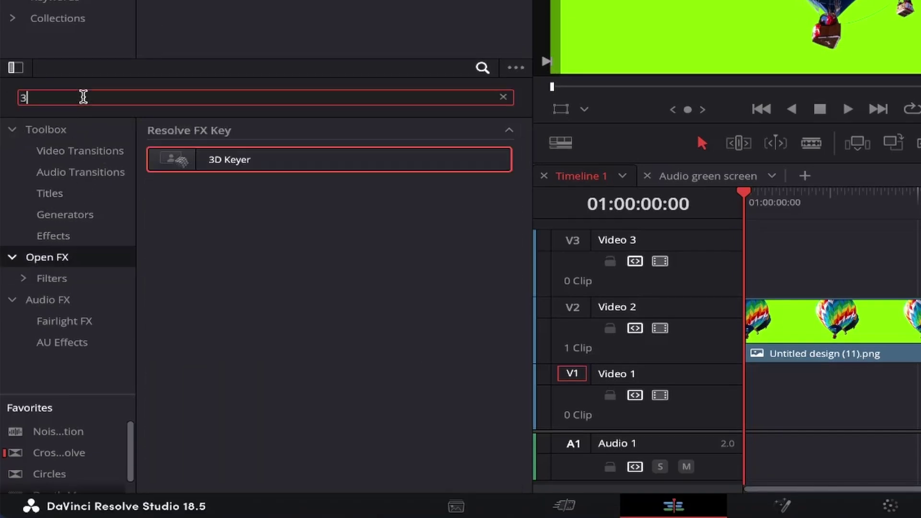
{"action": "type", "text": "d"}
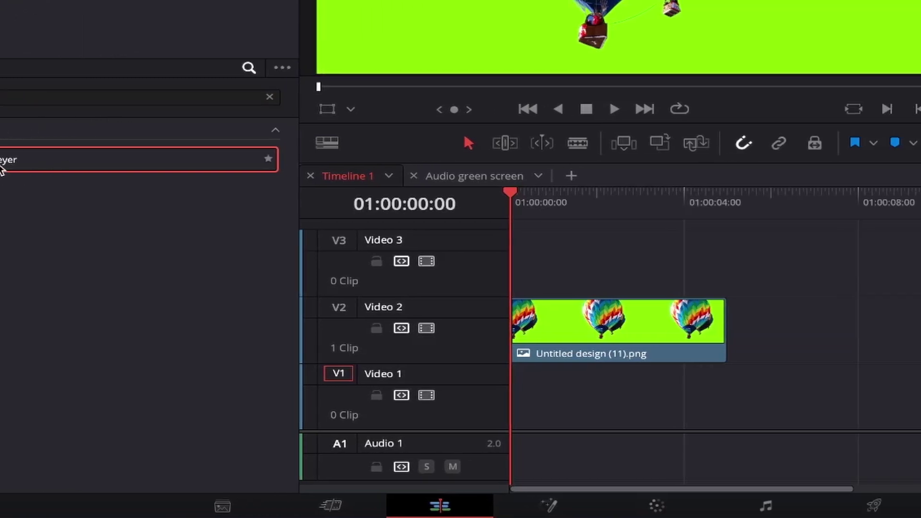
{"action": "left_click_drag", "start_coordinate": [2, 169], "coordinate": [617, 338]}
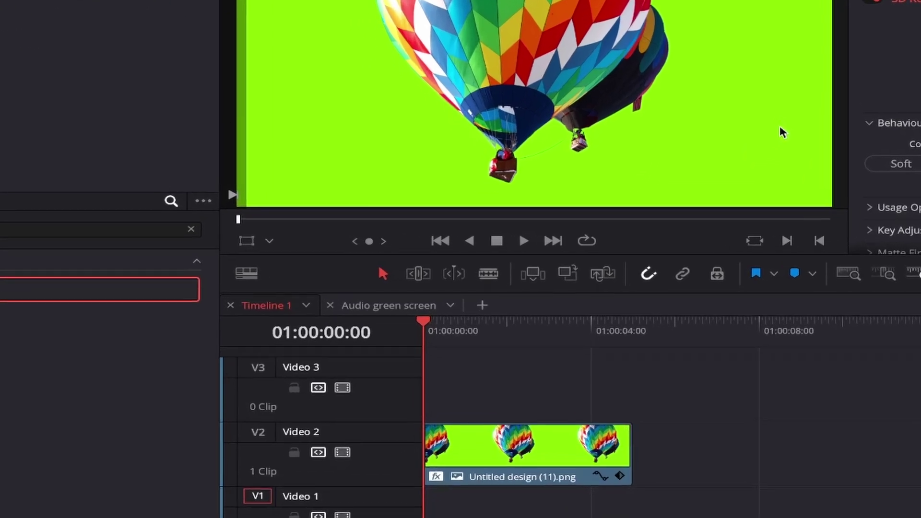
- Switch the viewer to Open FX Overlay and stroke across the green background to key it out
{"action": "left_click", "coordinate": [244, 238]}
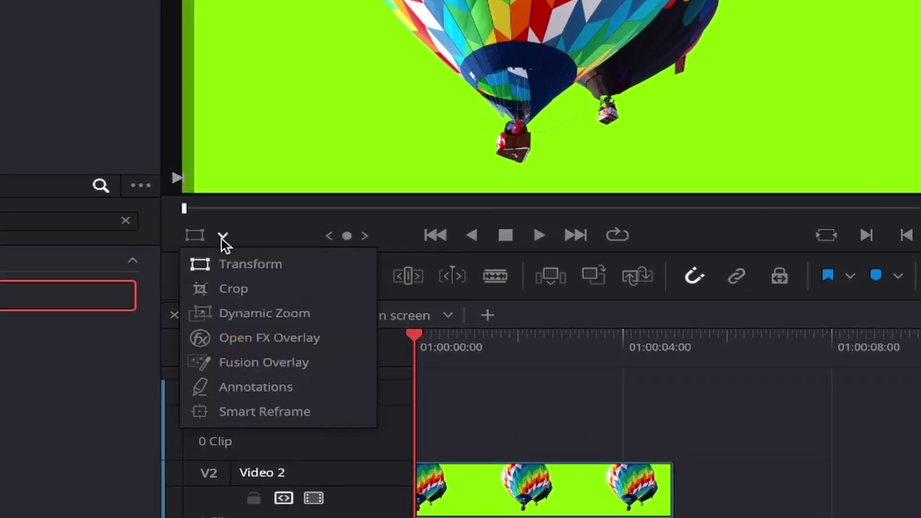
{"action": "left_click", "coordinate": [246, 338]}
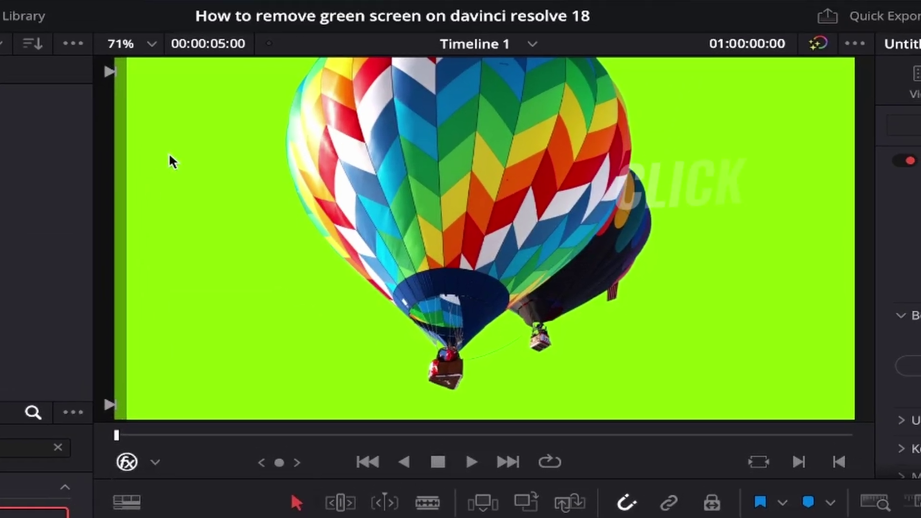
{"action": "mouse_move", "coordinate": [169, 155]}
{"action": "left_mouse_down"}
{"action": "mouse_move", "coordinate": [229, 169]}
{"action": "mouse_move", "coordinate": [219, 301]}
{"action": "mouse_move", "coordinate": [312, 368]}
{"action": "left_mouse_up"}
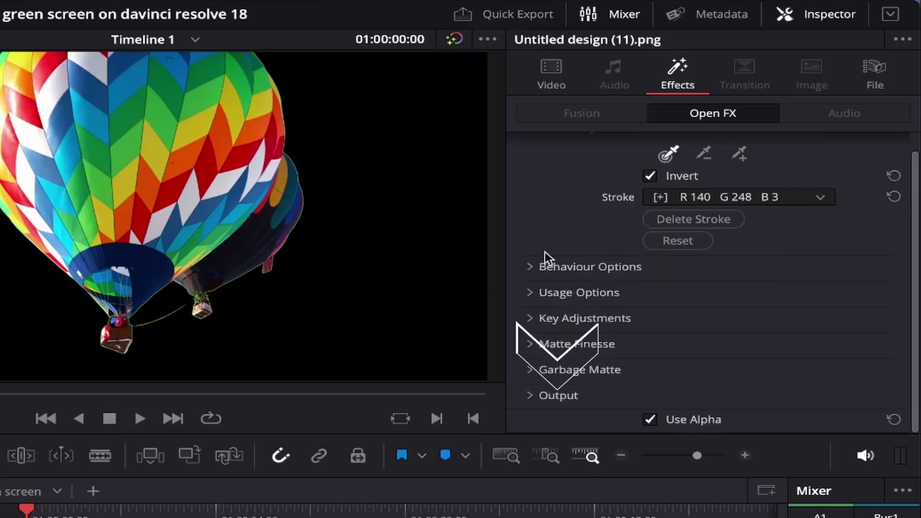
- Set the 3D Keyer's Output view to Alpha Highlight B/W
{"action": "left_click", "coordinate": [534, 398]}
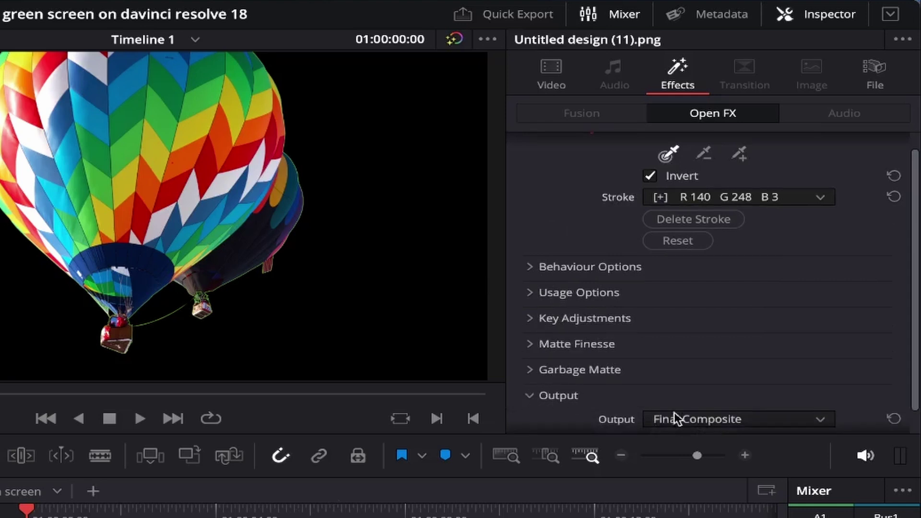
{"action": "scroll", "coordinate": [676, 417], "scroll_direction": "down", "scroll_amount": 1}
{"action": "left_click", "coordinate": [716, 395]}
{"action": "left_click", "coordinate": [703, 436]}
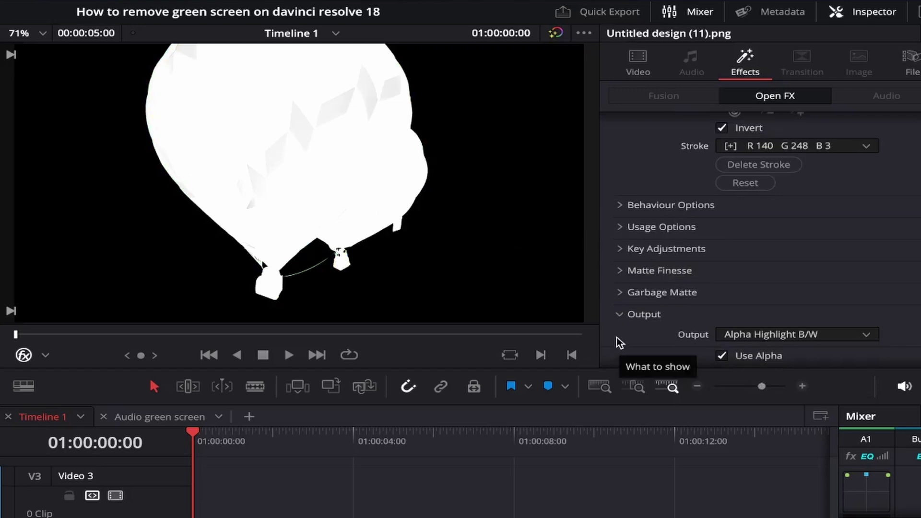
- In Matte Finesse, set Clean Black to 3.1 and Clean White to 3.9
{"action": "left_click", "coordinate": [612, 272]}
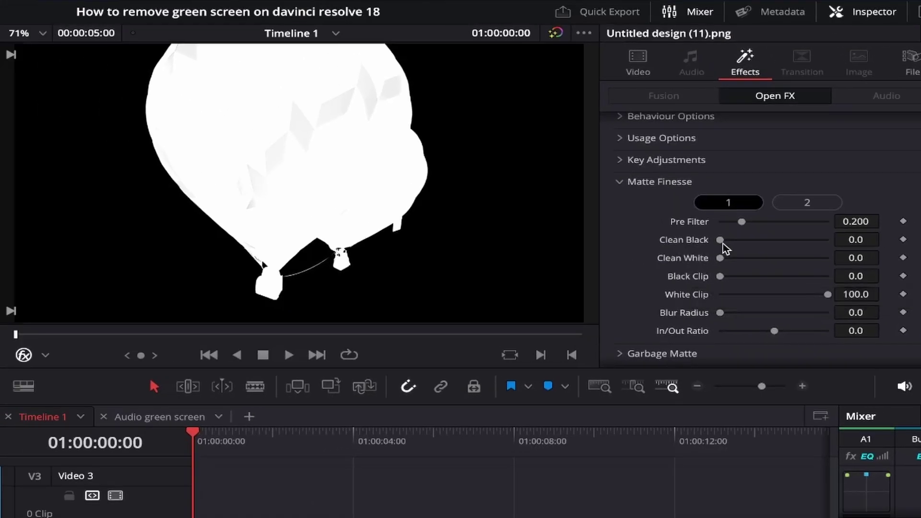
{"action": "left_click_drag", "start_coordinate": [722, 243], "coordinate": [725, 244]}
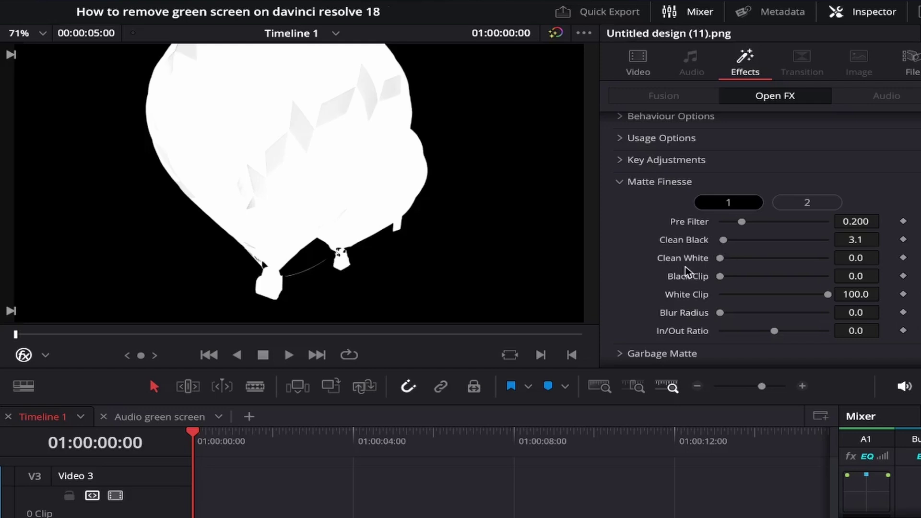
{"action": "left_click_drag", "start_coordinate": [719, 262], "coordinate": [724, 262]}
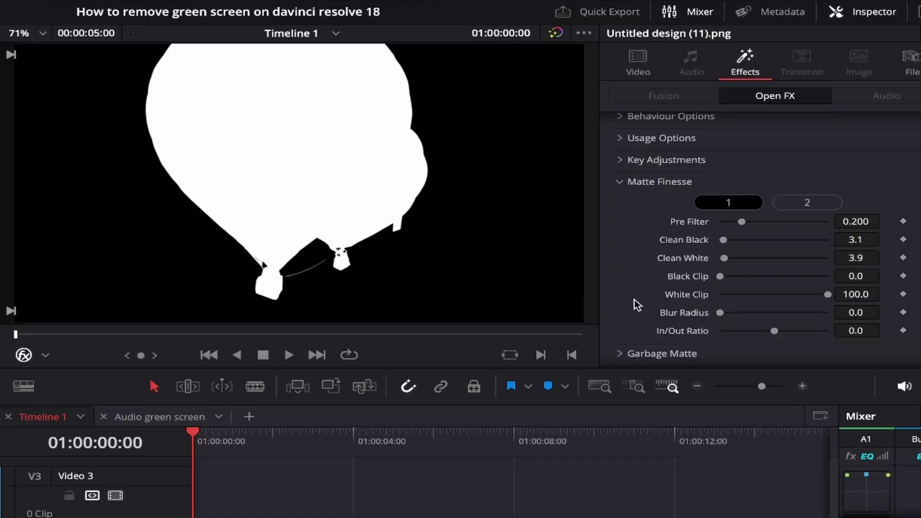
- Toggle the keyer Output between Final Composite and Alpha Highlight B/W, ending on Final Composite
{"action": "scroll", "coordinate": [623, 296], "scroll_direction": "down", "scroll_amount": 3}
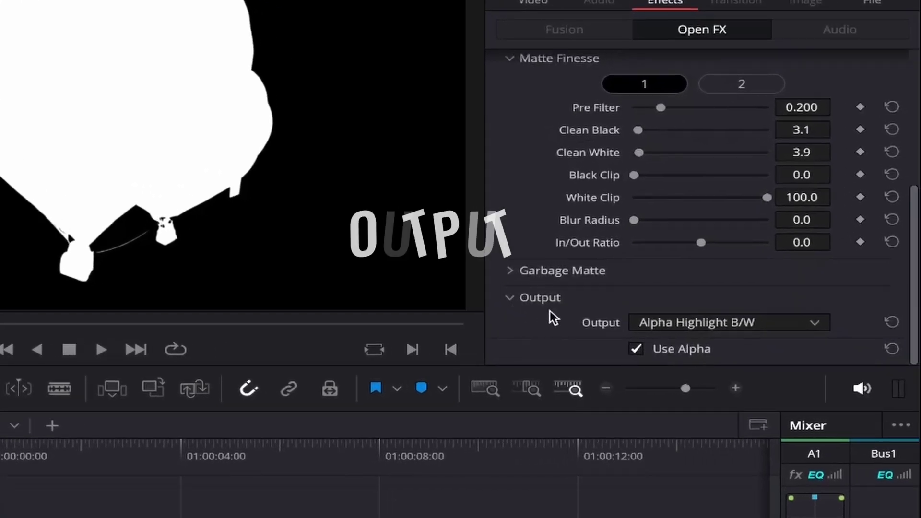
{"action": "left_click", "coordinate": [685, 326]}
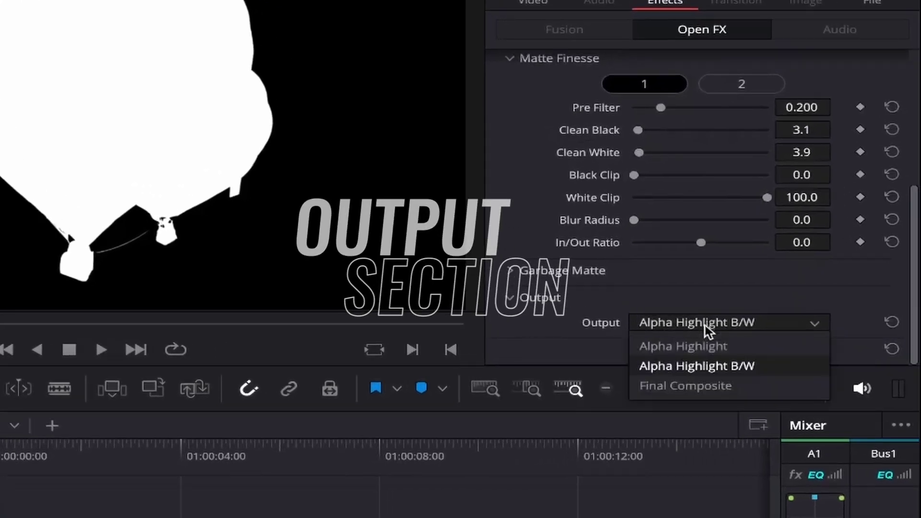
{"action": "left_click", "coordinate": [701, 381]}
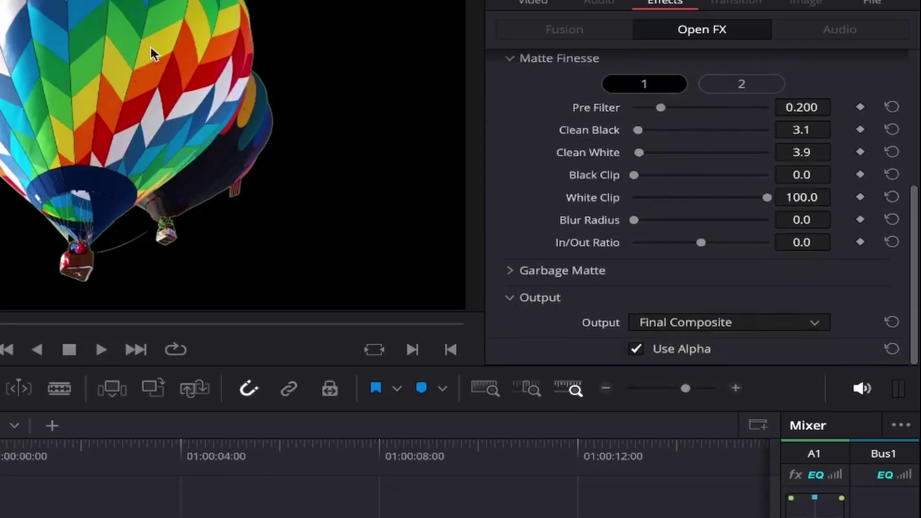
{"action": "left_click", "coordinate": [708, 321]}
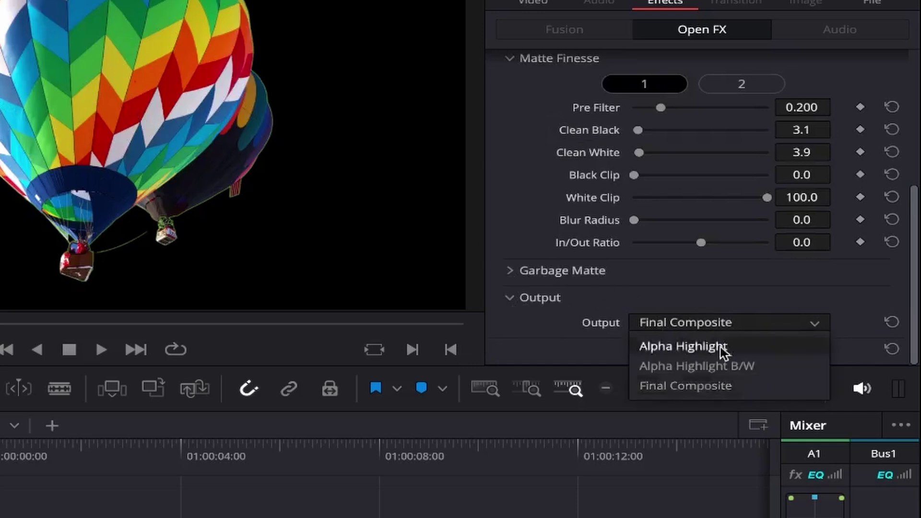
{"action": "left_click", "coordinate": [721, 365]}
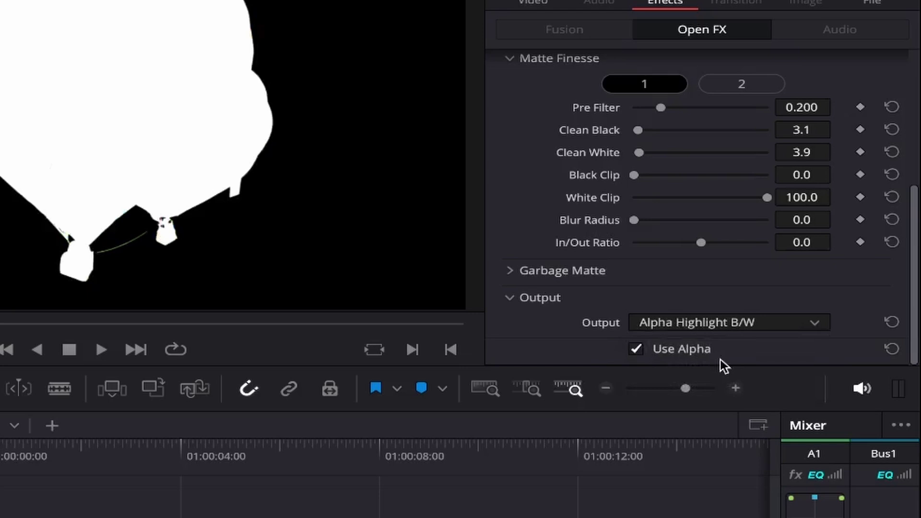
{"action": "left_click", "coordinate": [634, 323]}
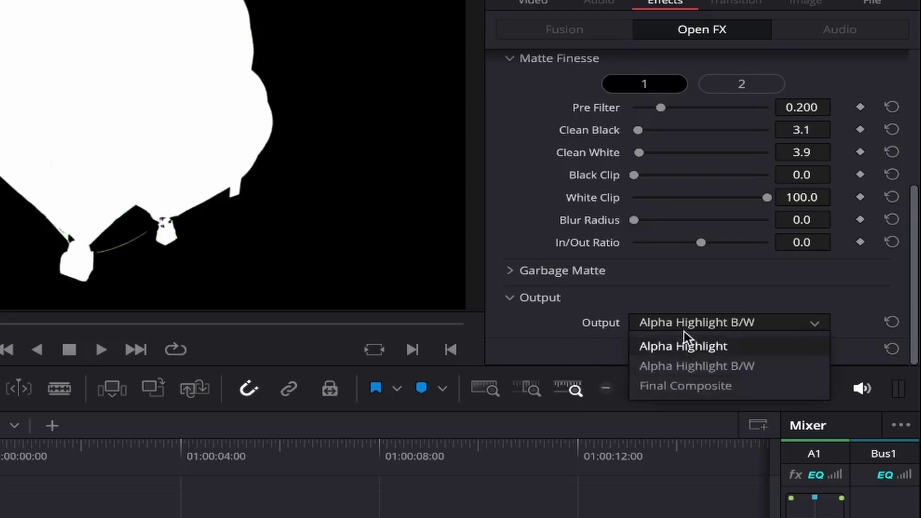
{"action": "left_click", "coordinate": [699, 385]}
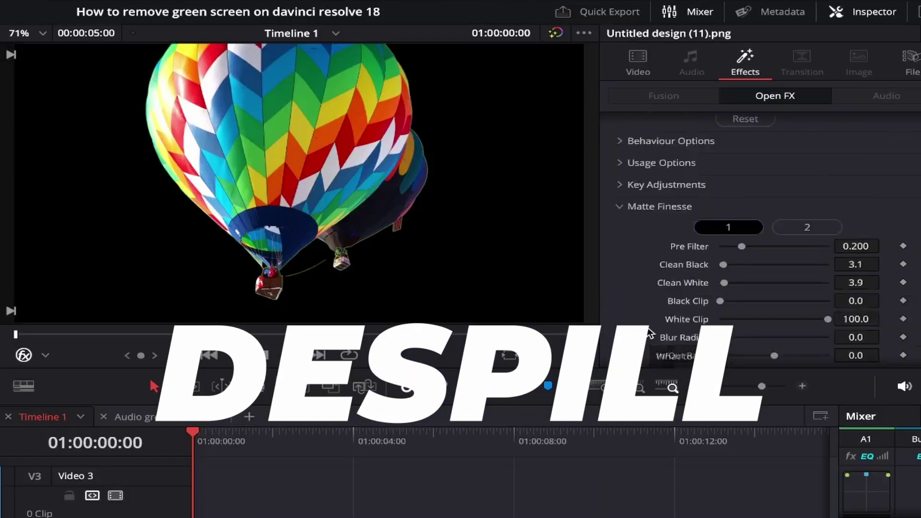
- Raise the 3D Keyer's Despill under Behaviour Options to about 0.411
{"action": "scroll", "coordinate": [646, 327], "scroll_direction": "up", "scroll_amount": 3}
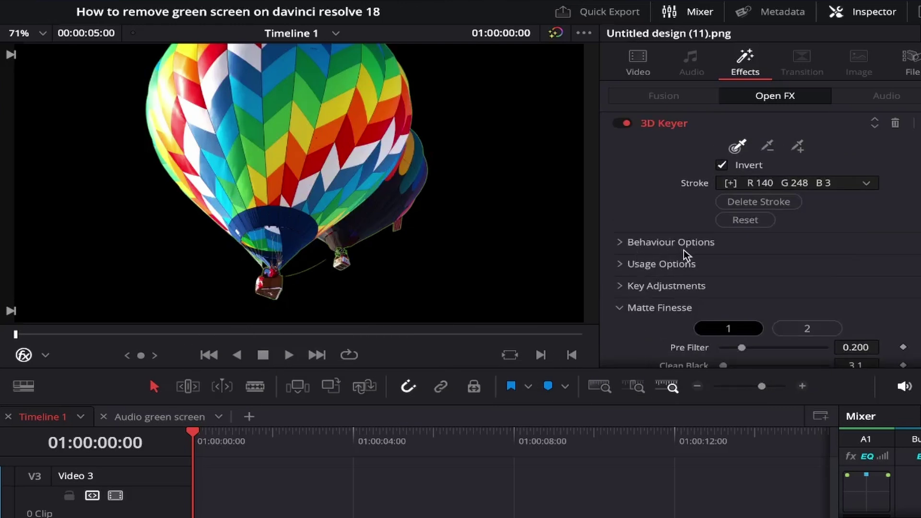
{"action": "left_click", "coordinate": [635, 244]}
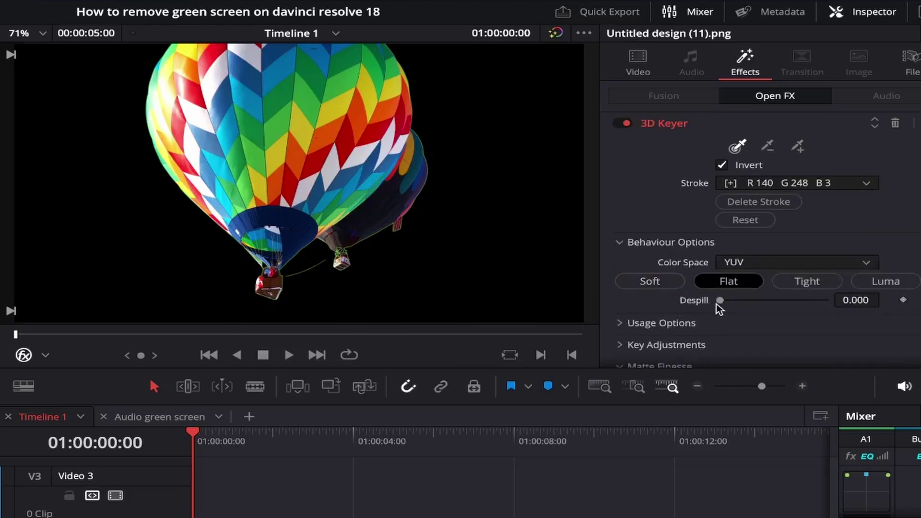
{"action": "left_click_drag", "start_coordinate": [720, 303], "coordinate": [774, 302]}
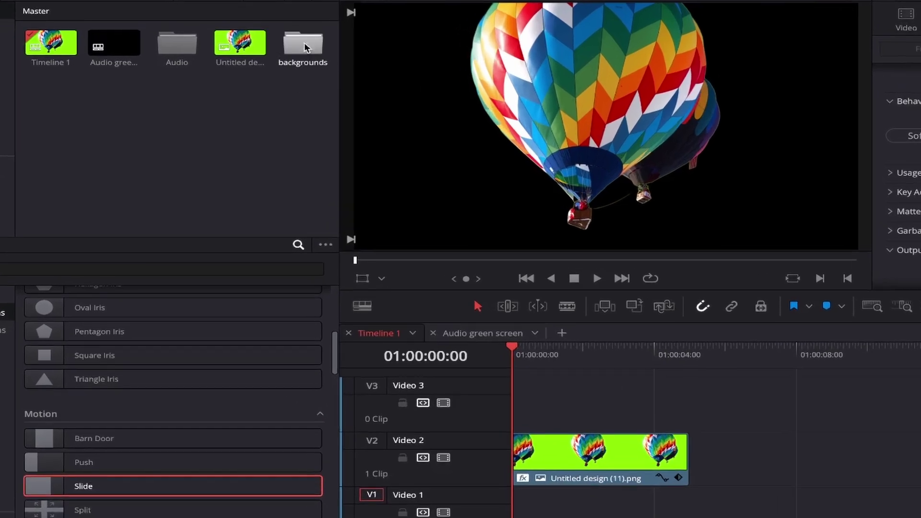
- From the backgrounds bin, lay Sunset.jpg then Desert.jpg on V1, trimming each to the balloon's length
{"action": "double_click", "coordinate": [294, 45]}
{"action": "left_click_drag", "start_coordinate": [54, 44], "coordinate": [507, 515]}
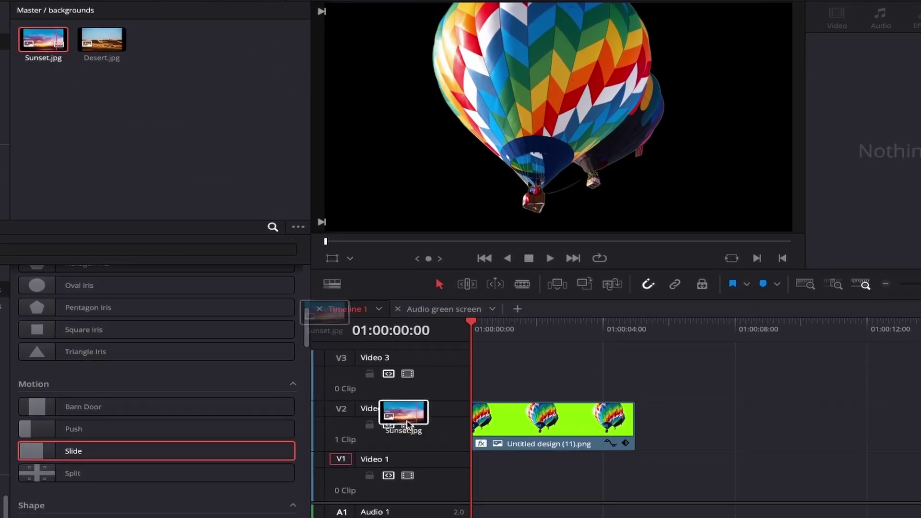
{"action": "left_click_drag", "start_coordinate": [464, 477], "coordinate": [475, 476]}
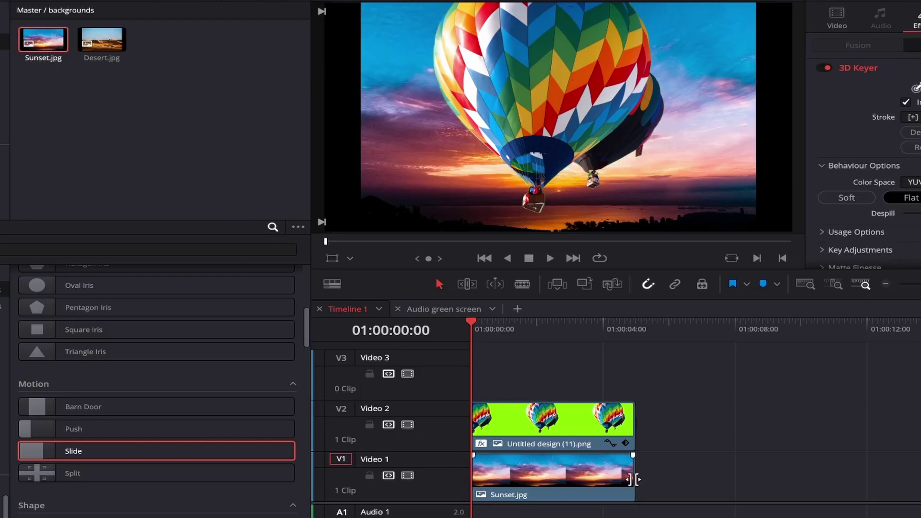
{"action": "left_click_drag", "start_coordinate": [627, 477], "coordinate": [547, 478]}
{"action": "left_click_drag", "start_coordinate": [101, 41], "coordinate": [555, 491]}
{"action": "left_click_drag", "start_coordinate": [709, 487], "coordinate": [629, 488]}
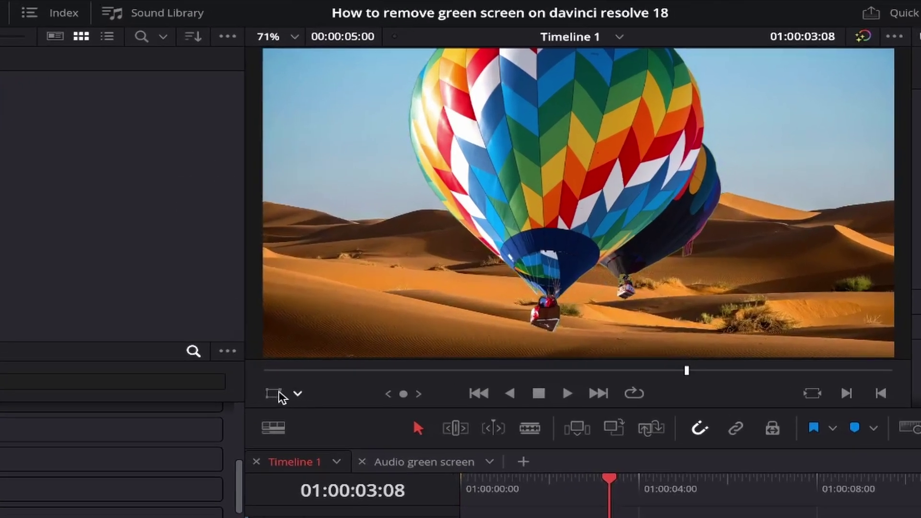
- Shrink the balloon with the Transform overlay and move it to the upper left of the frame
{"action": "left_click", "coordinate": [331, 262]}
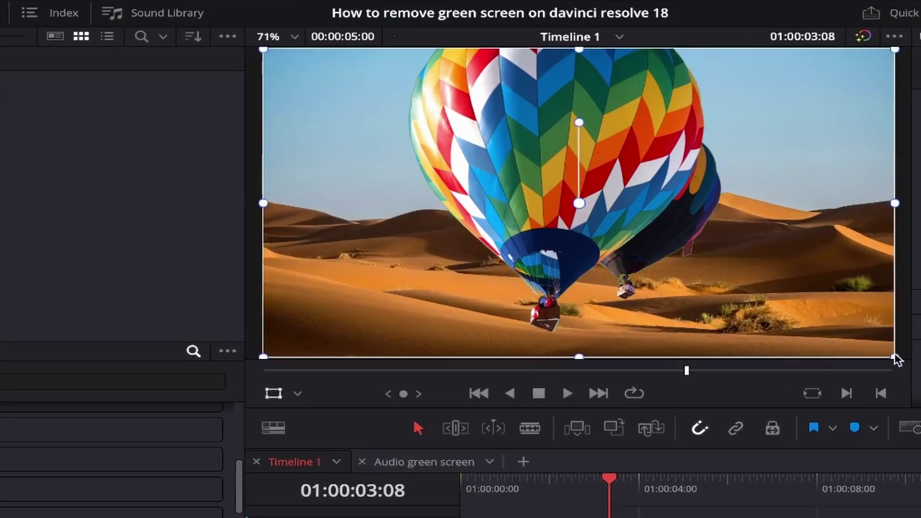
{"action": "left_click_drag", "start_coordinate": [894, 357], "coordinate": [812, 286]}
{"action": "left_click_drag", "start_coordinate": [538, 194], "coordinate": [384, 125]}
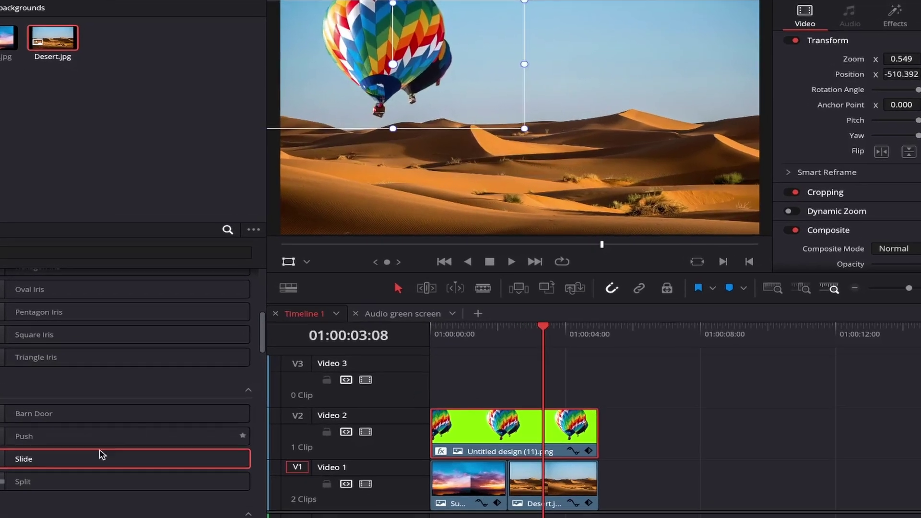
- Add a Slide transition on the Sunset–Desert cut and play it back
{"action": "left_click_drag", "start_coordinate": [101, 455], "coordinate": [507, 479]}
{"action": "left_click_drag", "start_coordinate": [528, 335], "coordinate": [476, 335]}
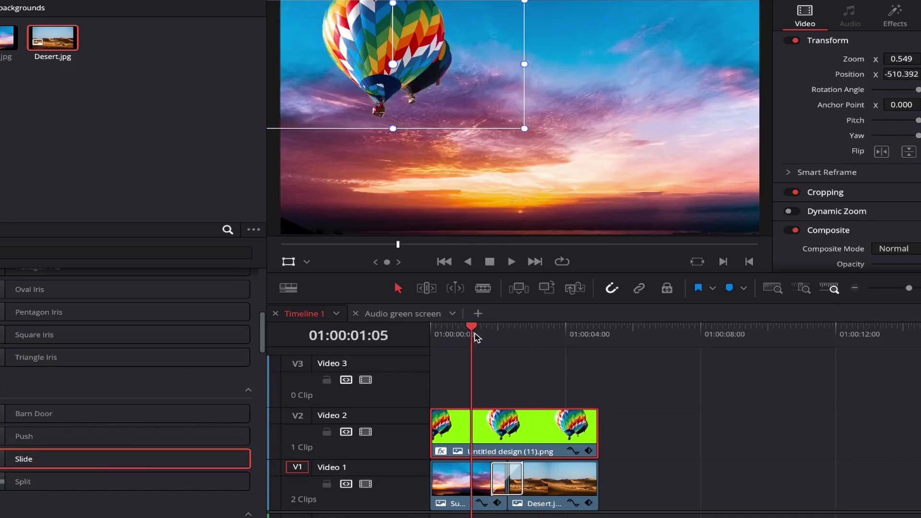
{"action": "key", "text": "space"}
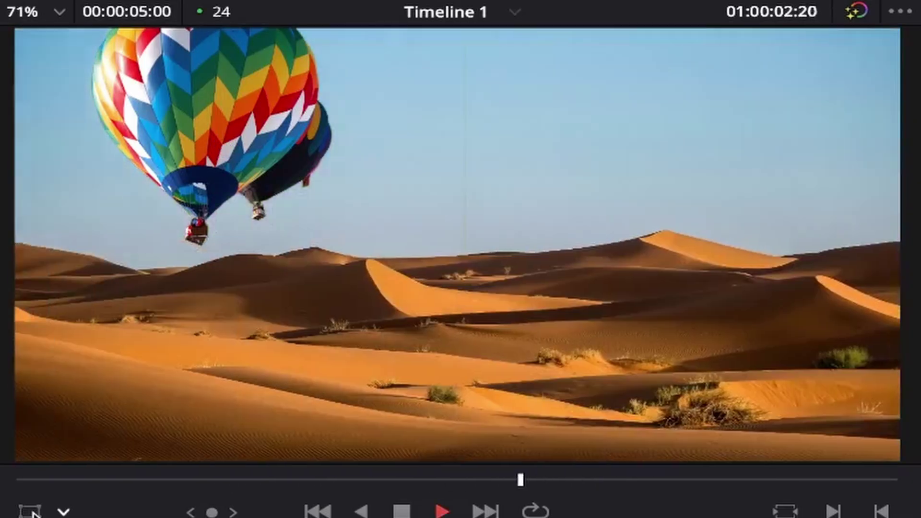
{"action": "key", "text": "space"}
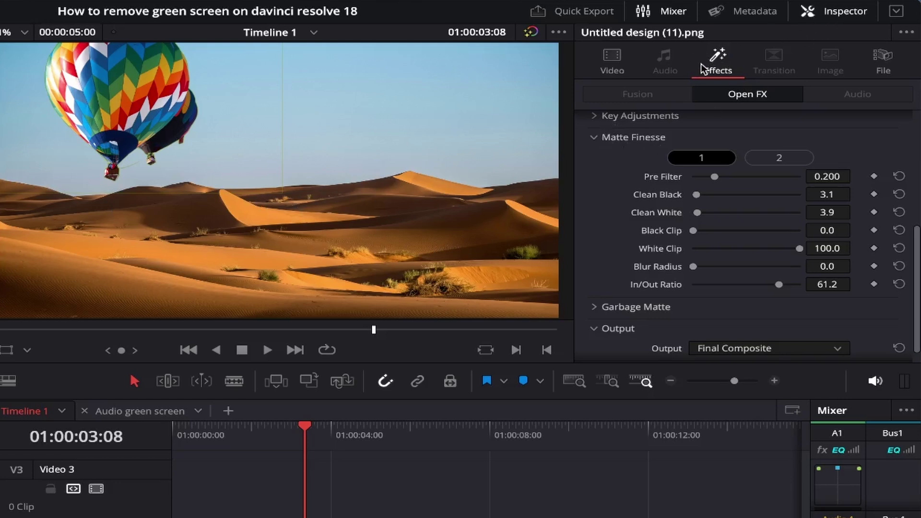
- Drag the Matte Finesse In/Out Ratio from 61.2 down to -100.0
{"action": "scroll", "coordinate": [625, 240], "scroll_direction": "down", "scroll_amount": 1}
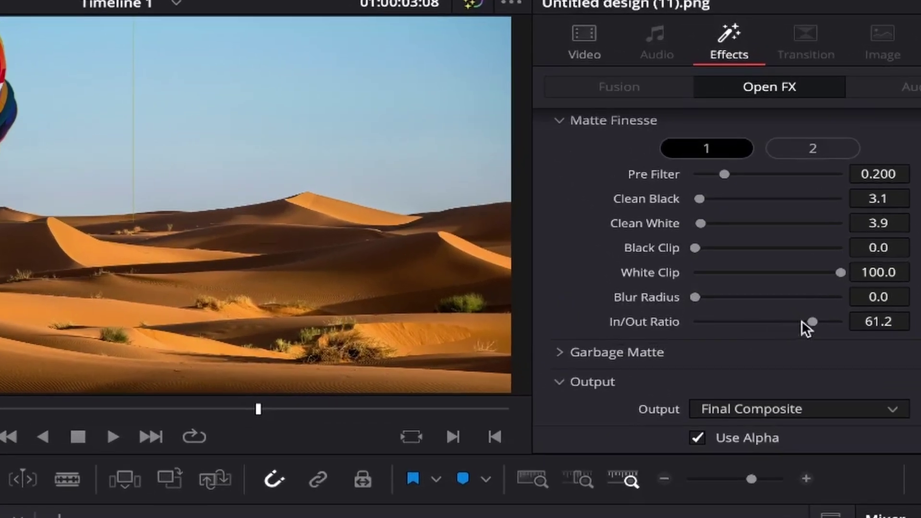
{"action": "left_click_drag", "start_coordinate": [777, 266], "coordinate": [779, 265]}
{"action": "left_click_drag", "start_coordinate": [812, 321], "coordinate": [652, 323]}
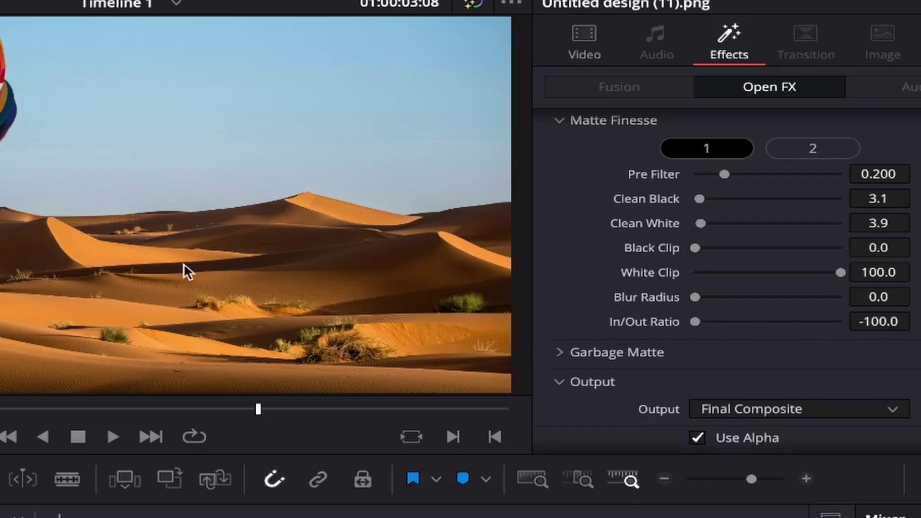